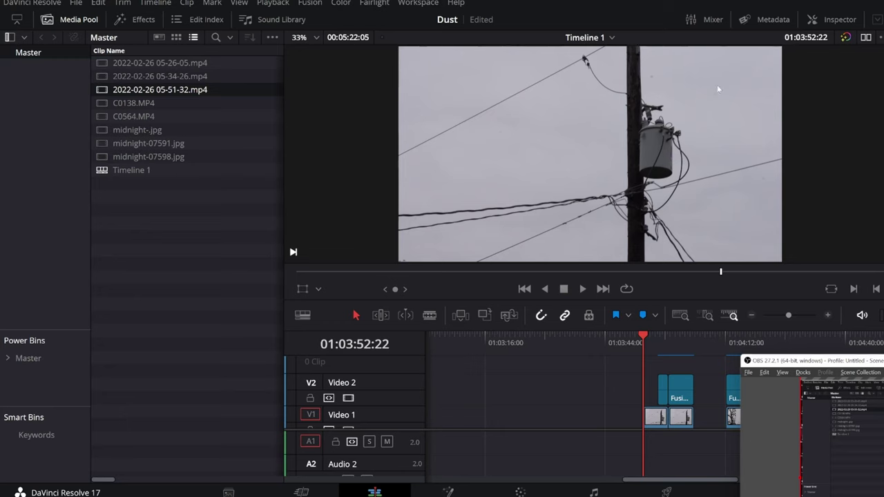
Play the power-pole clip to review its dust spots, then stop playback.
left_click(645, 337)
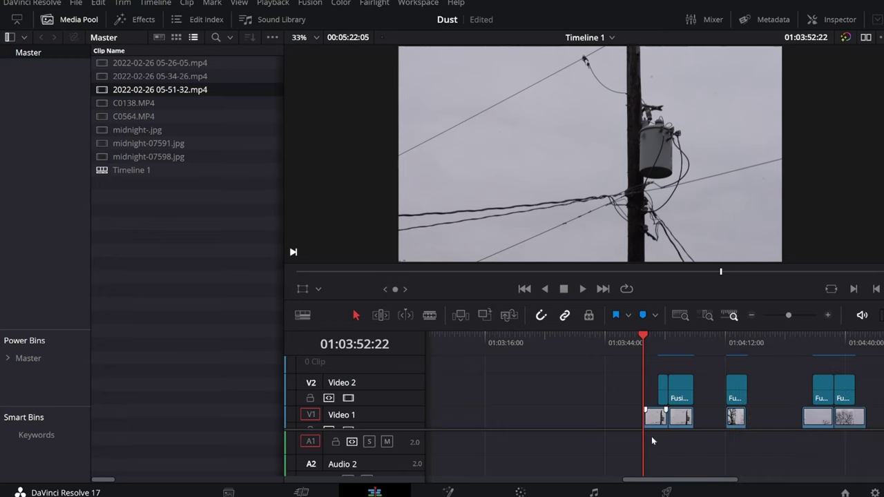
key("space")
key("space")
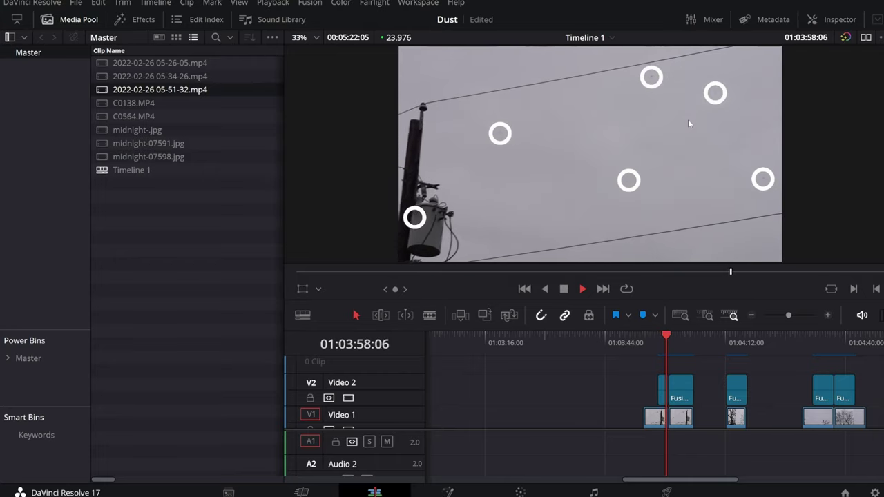
key("space")
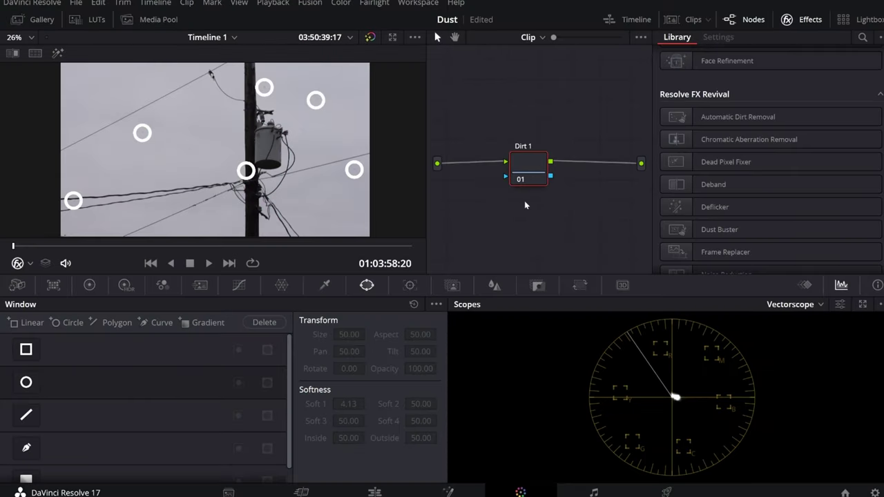
Try Automatic Dirt Removal on node Dirt 1, then reset the node to remove it.
left_click_drag(525, 169, 491, 171)
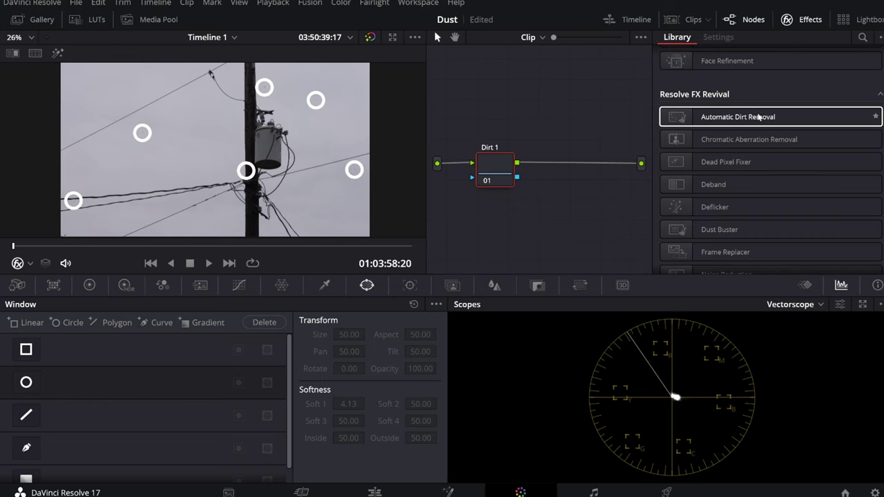
left_click_drag(758, 117, 496, 171)
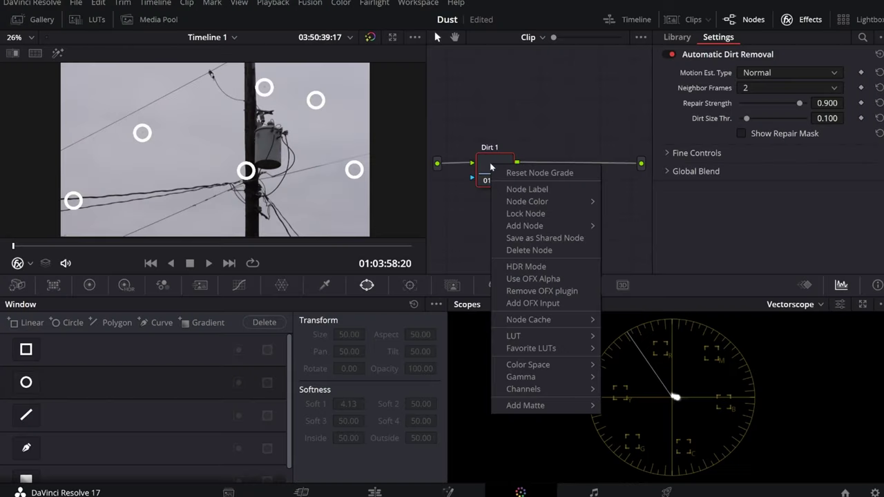
left_click(511, 174)
Try Dust Buster on node Dirt 1 and remove it with Reset Node Grade.
scroll(815, 124, "down", 1)
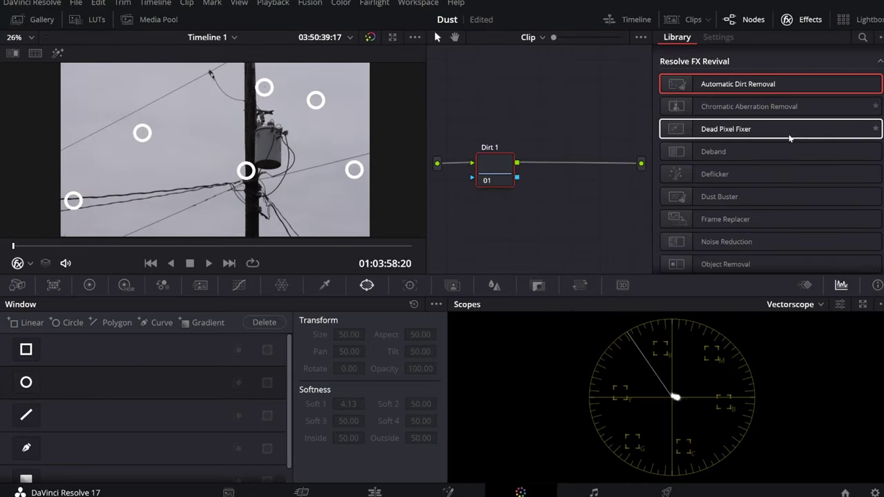
left_click_drag(735, 199, 513, 180)
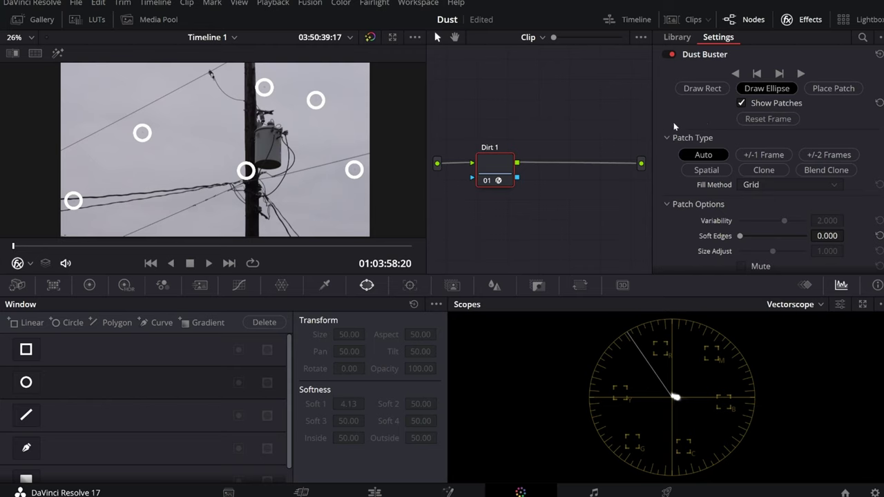
right_click(508, 161)
left_click(574, 167)
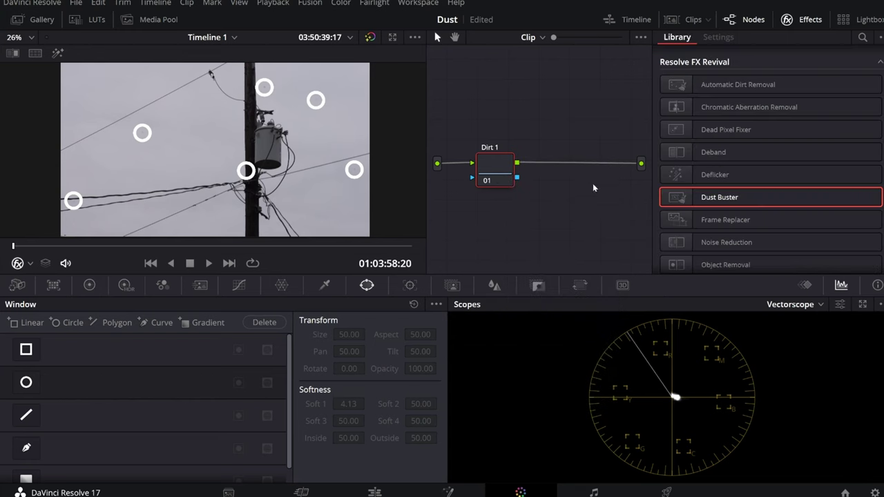
scroll(772, 190, "down", 3)
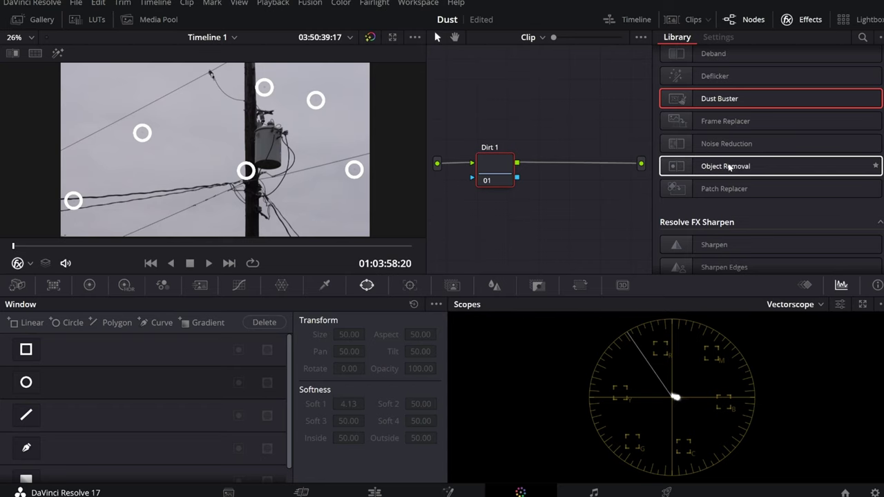
Add a circle power window to Dirt 1 and place it on the dust spot by the pole top.
left_click(31, 263)
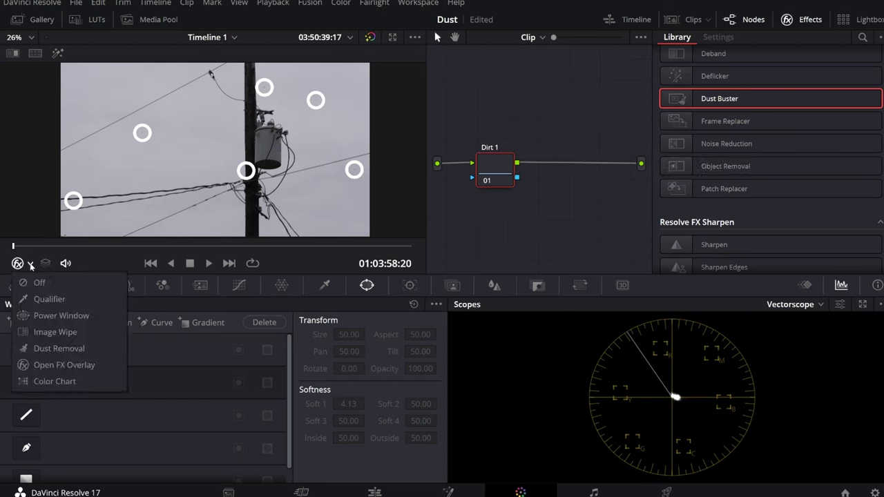
left_click(61, 316)
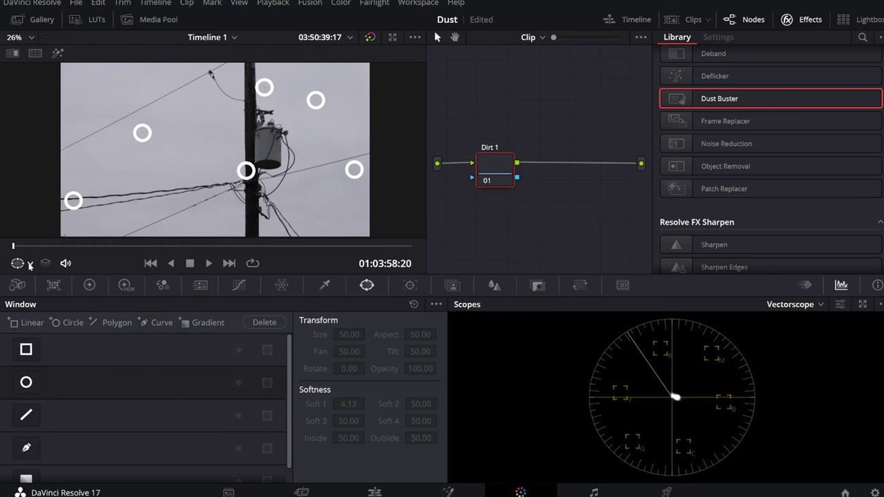
left_click(27, 383)
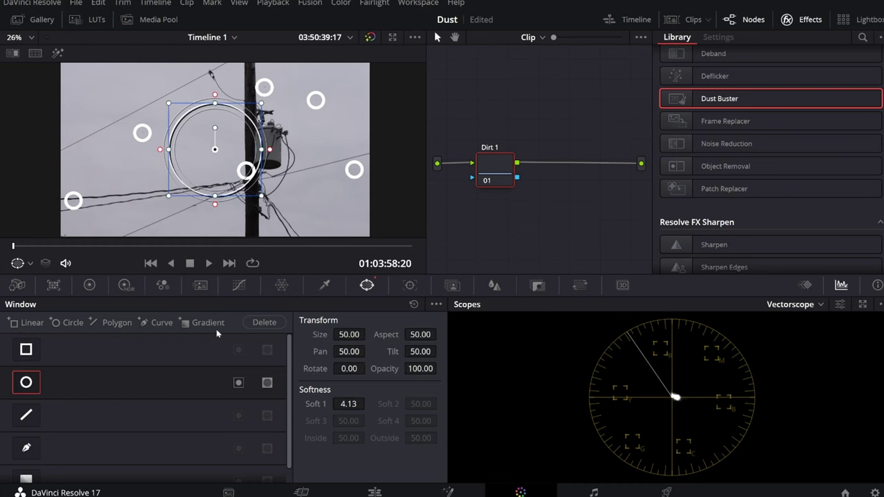
left_click_drag(263, 198, 269, 82)
scroll(373, 83, "up", 6)
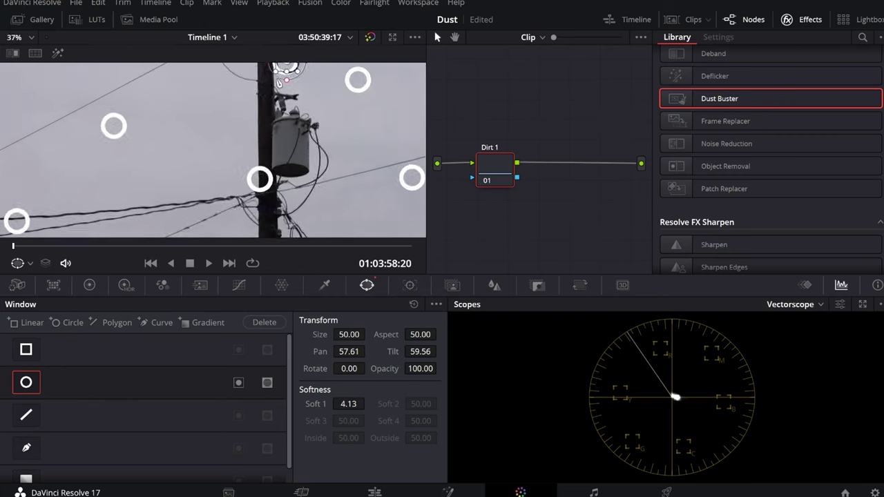
scroll(347, 115, "down", 3)
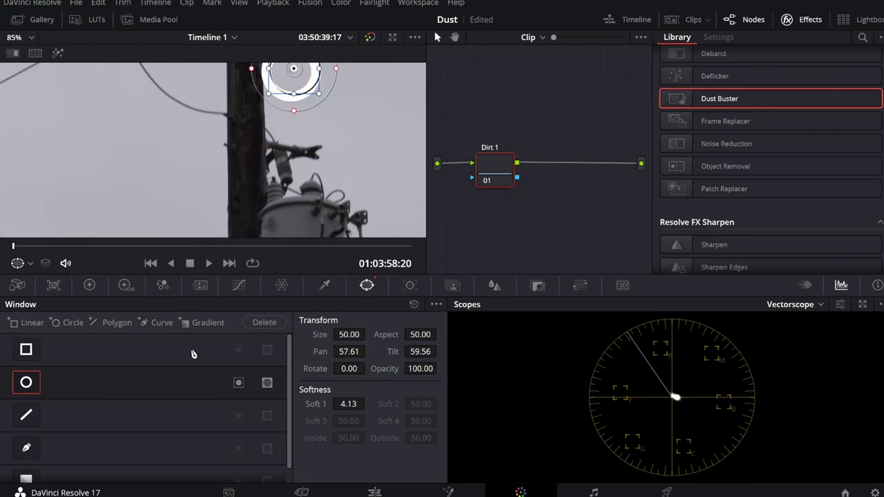
scroll(280, 136, "up", 6)
scroll(280, 136, "up", 2)
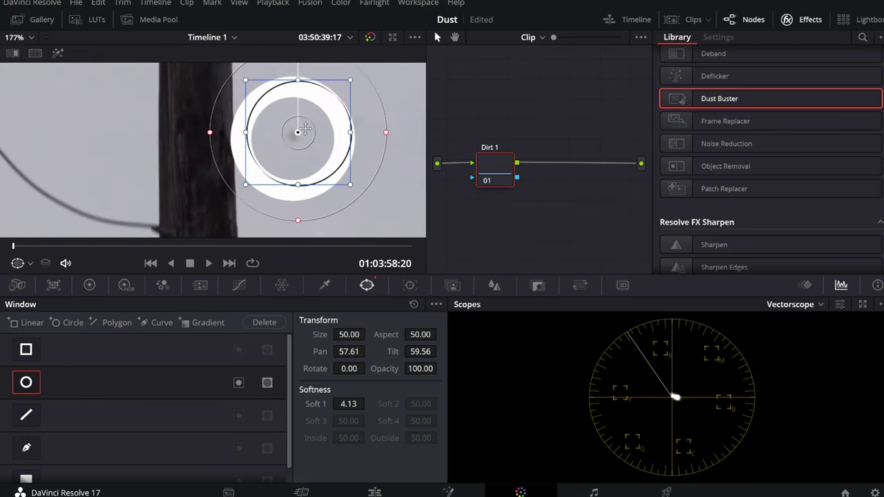
mouse_move(287, 135)
left_mouse_down()
mouse_move(279, 142)
mouse_move(292, 138)
left_mouse_up()
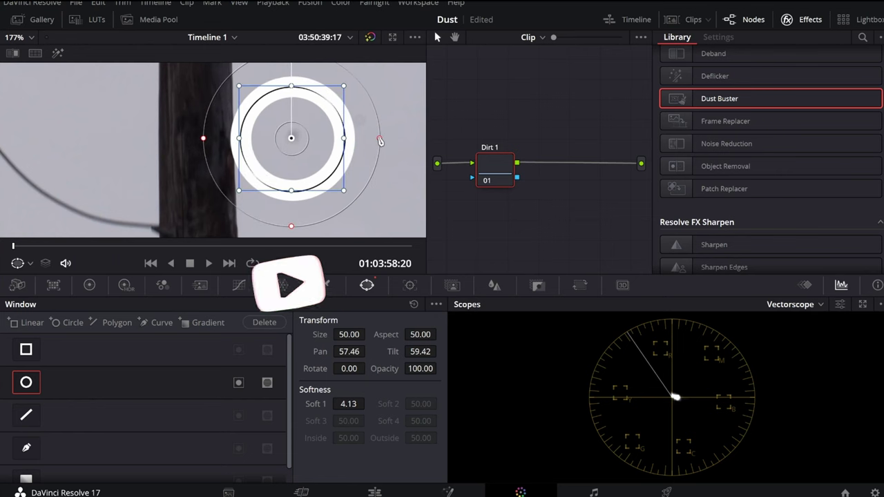
Lower Soft 1 to 0.44, tighten the circle around the spot, and apply Object Removal to Dirt 1.
left_click_drag(380, 138, 342, 135)
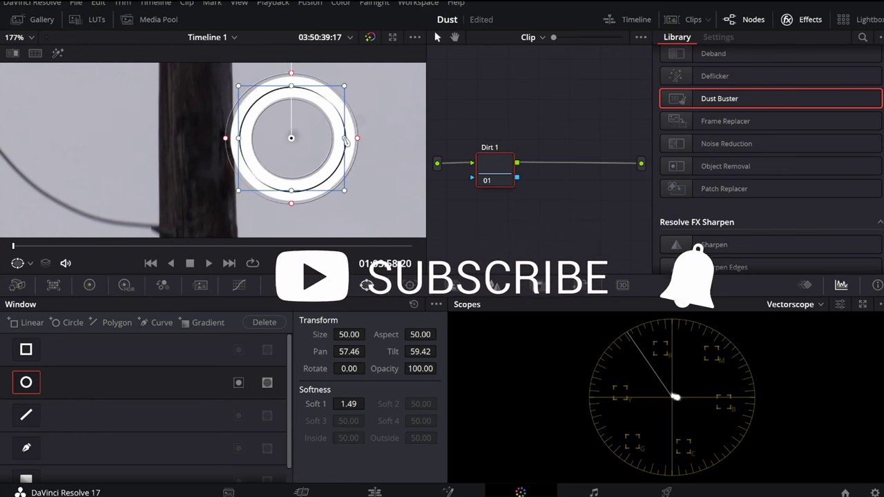
left_click_drag(344, 86, 324, 142)
left_click_drag(321, 109, 293, 134)
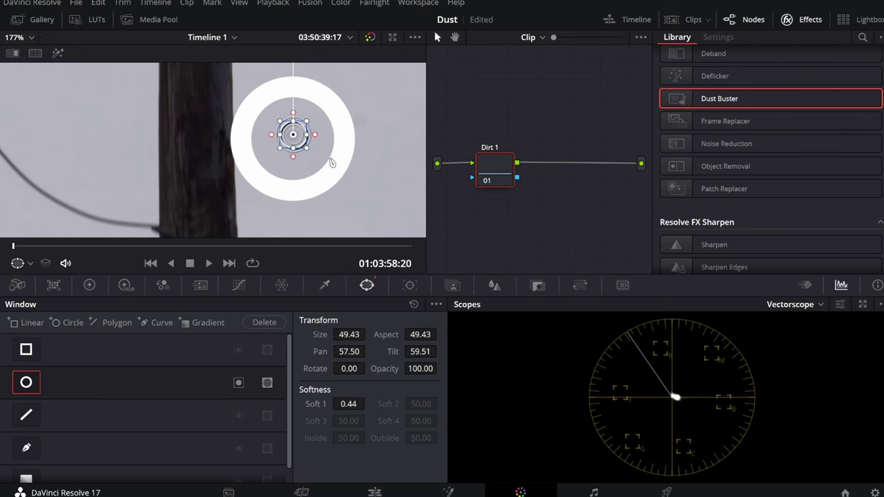
left_click_drag(293, 135, 292, 135)
scroll(307, 146, "down", 5)
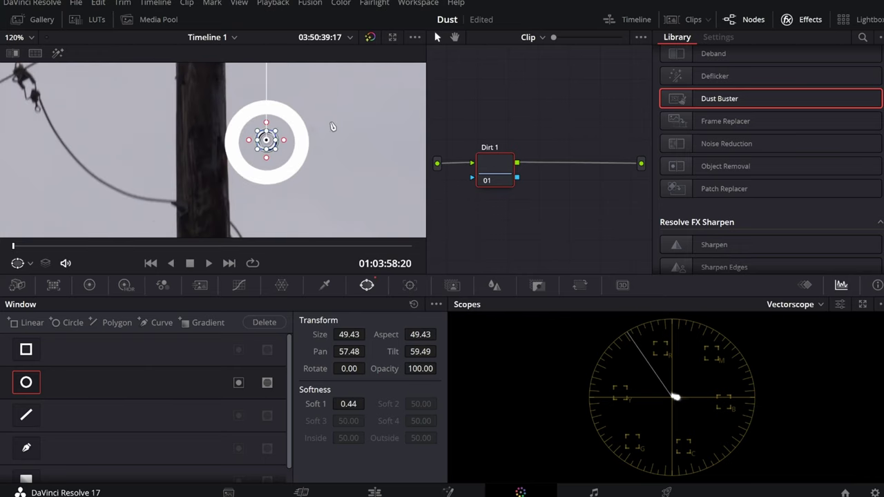
scroll(244, 145, "up", 5)
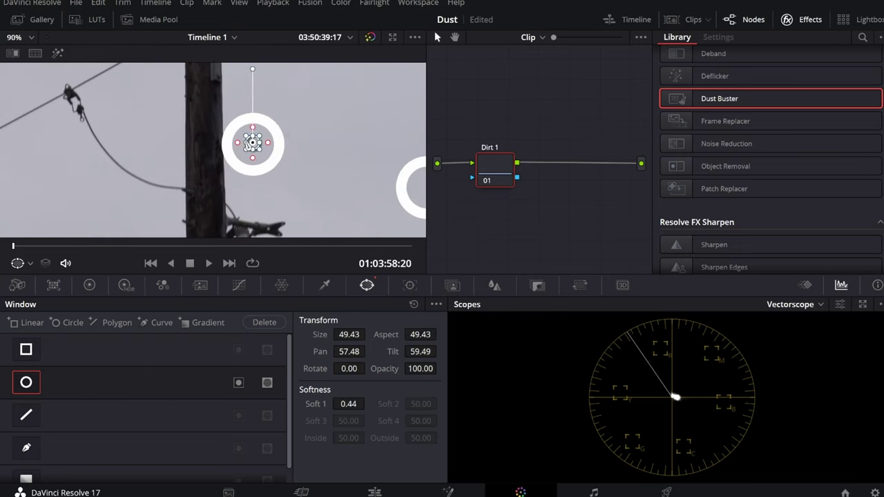
left_click_drag(490, 174, 506, 179)
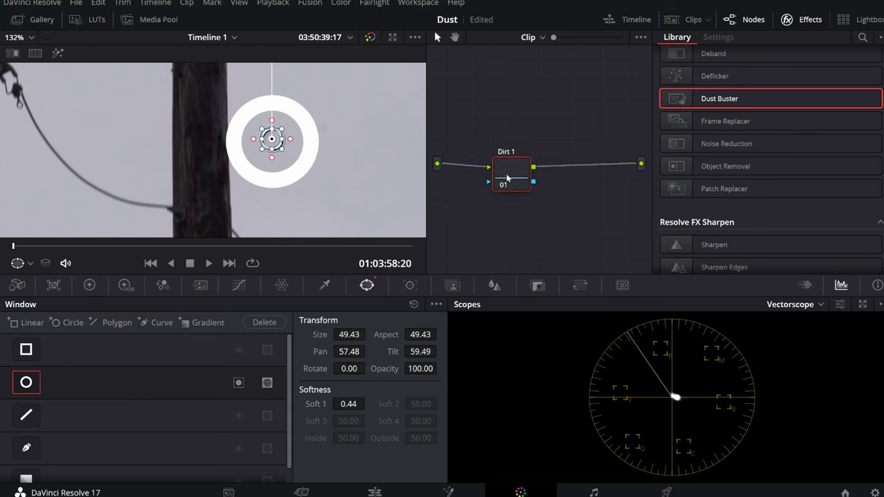
left_click_drag(736, 166, 507, 164)
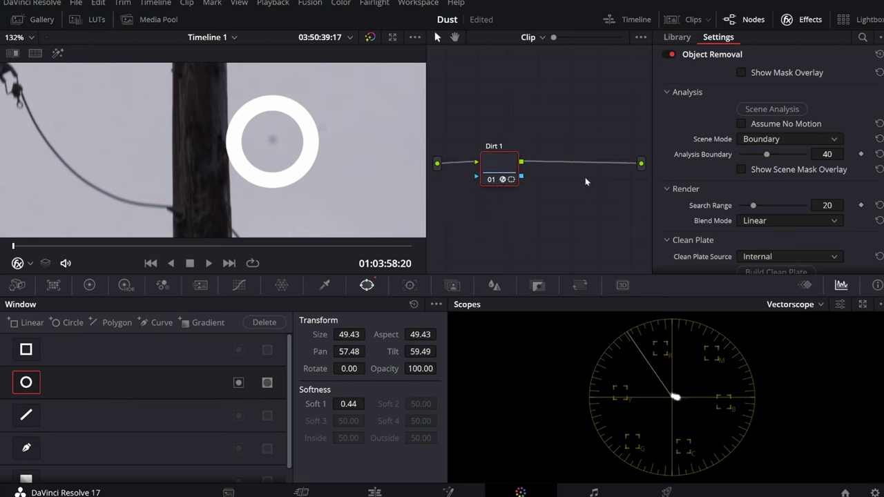
Preview the removal mask, then start Object Removal's Scene Analysis on the power-pole clip.
left_click(741, 72)
left_click(741, 73)
left_click(742, 73)
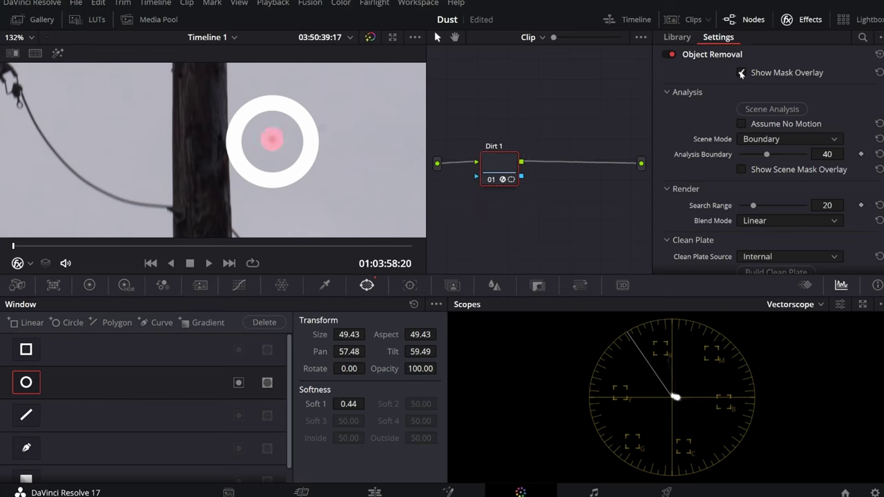
left_click(742, 73)
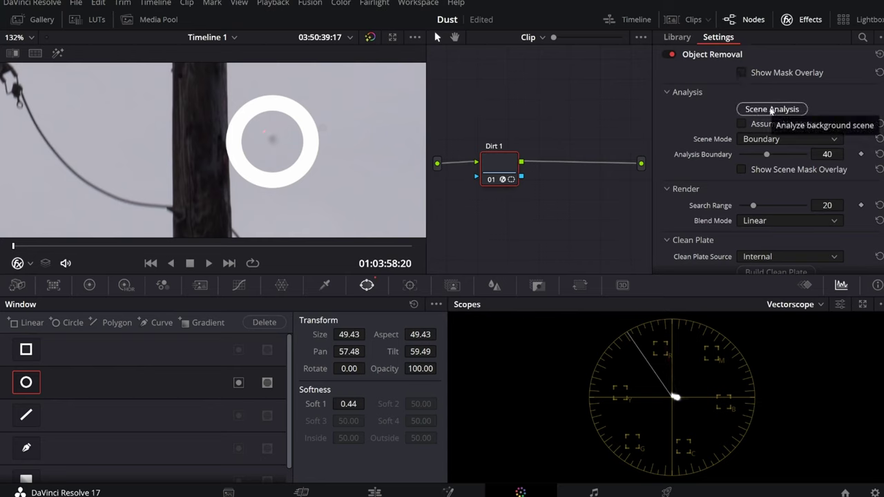
left_click(772, 110)
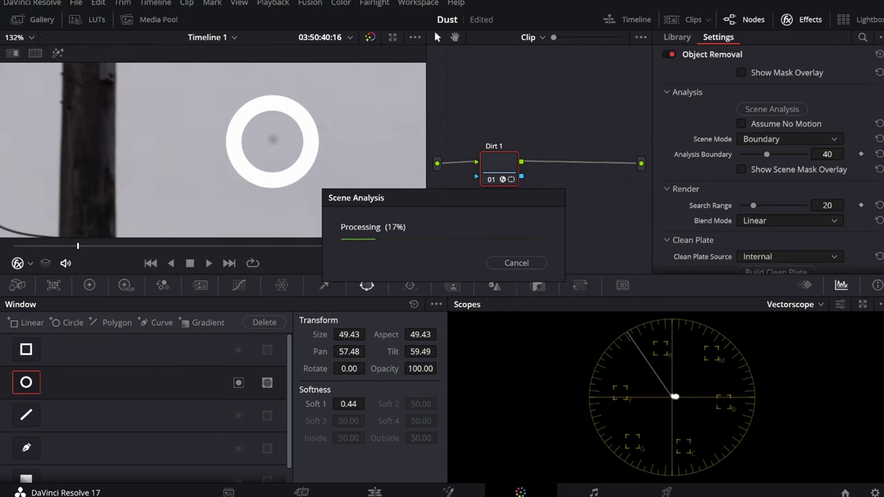
key("ctrl+shift+Escape")
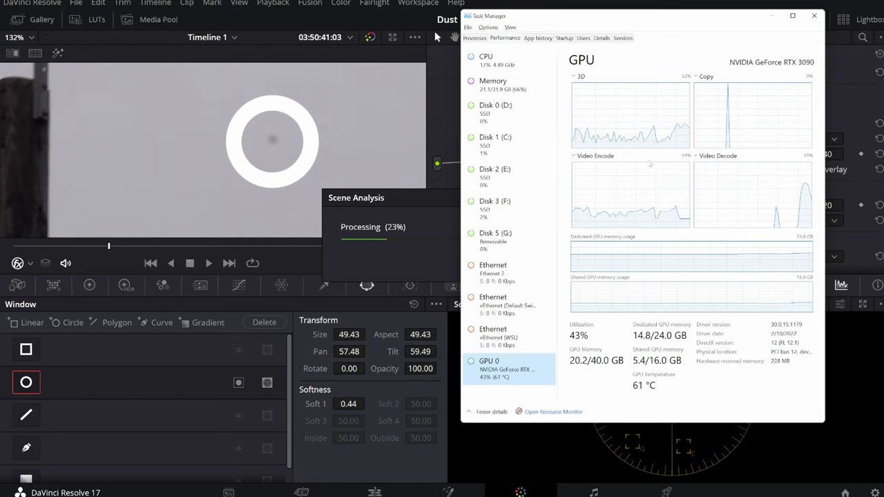
Check GPU and CPU usage in Task Manager's performance pages, then return to Resolve.
right_click(696, 108)
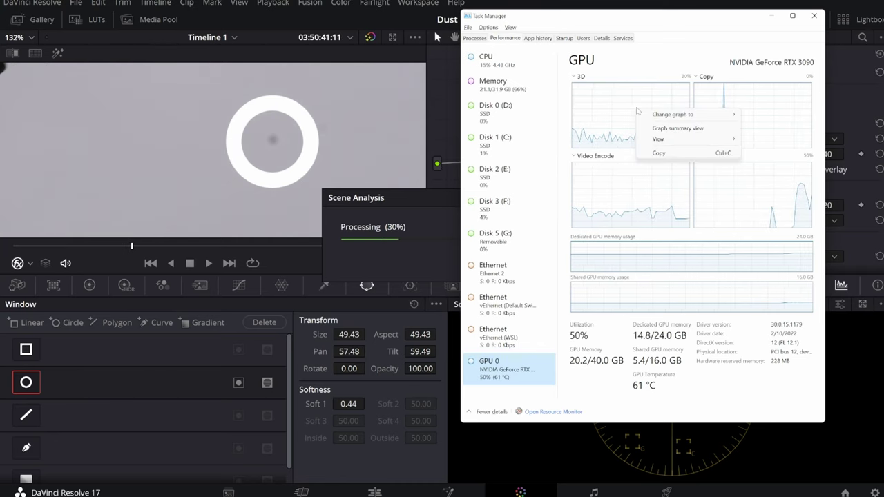
left_click(702, 139)
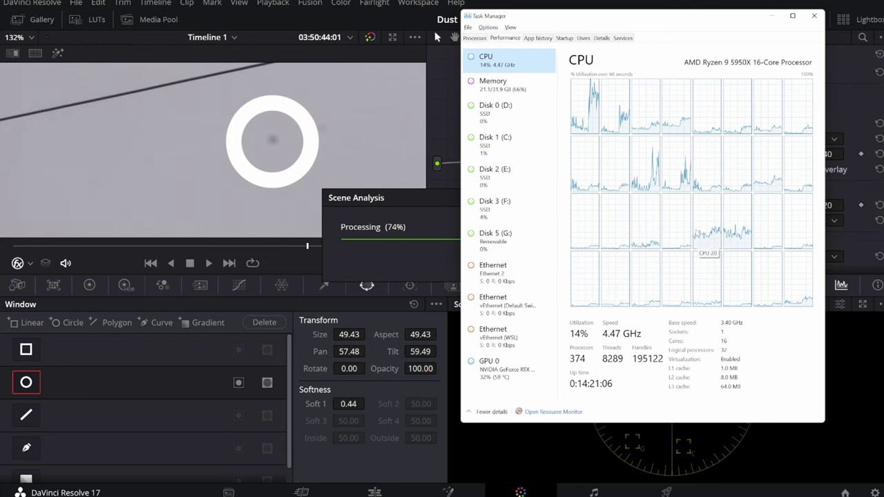
left_click(506, 372)
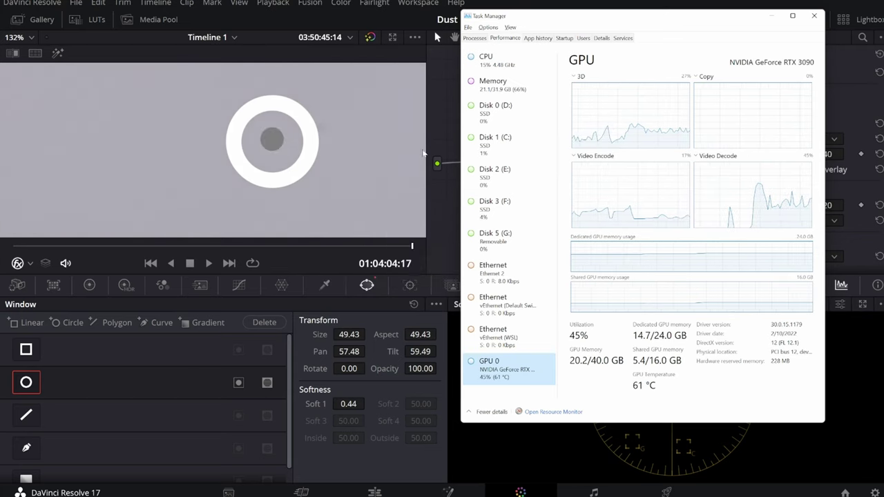
left_click(384, 127)
left_click(19, 246)
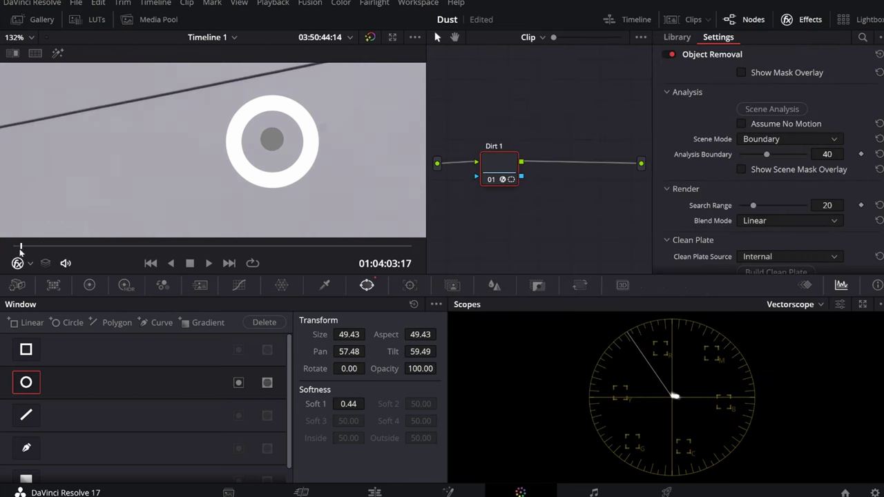
key("space")
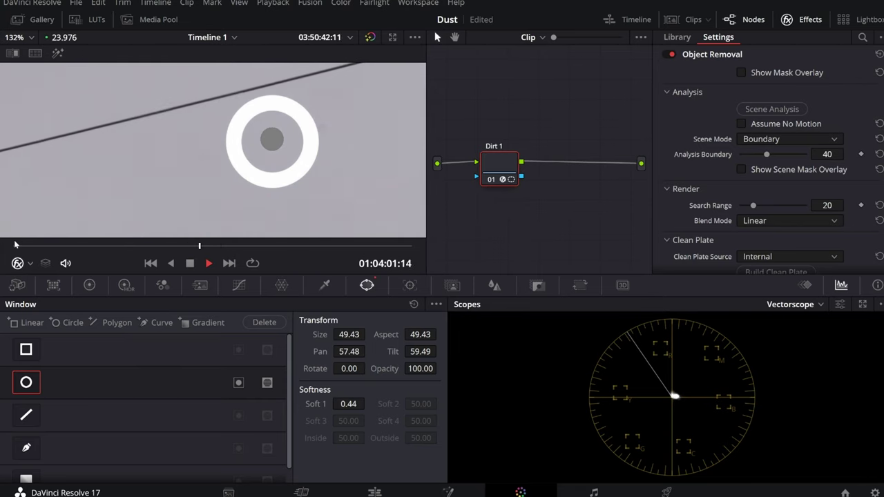
key("space")
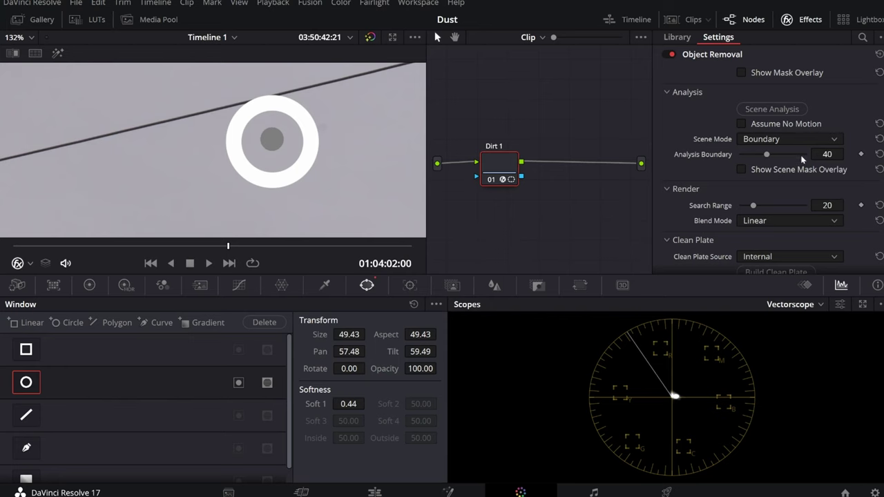
Set Object Removal's Scene Mode to Object and Blend Mode to Adaptive Blend.
left_click(763, 142)
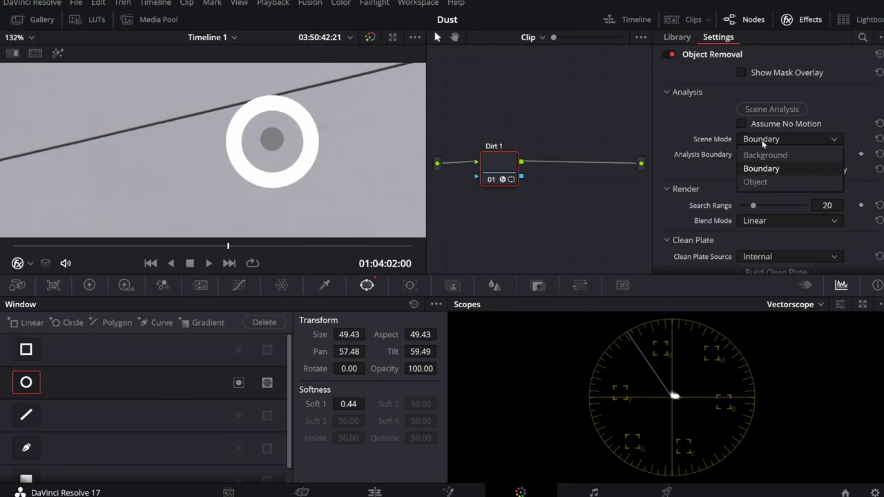
left_click(769, 182)
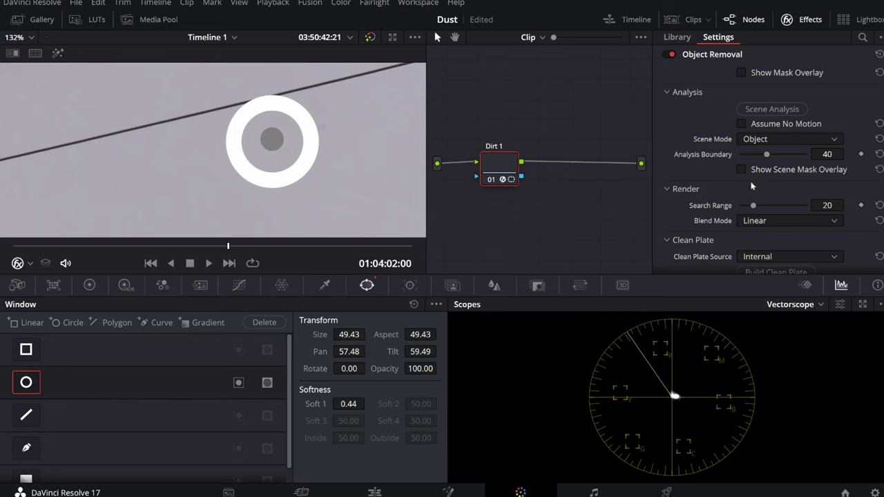
left_click(789, 221)
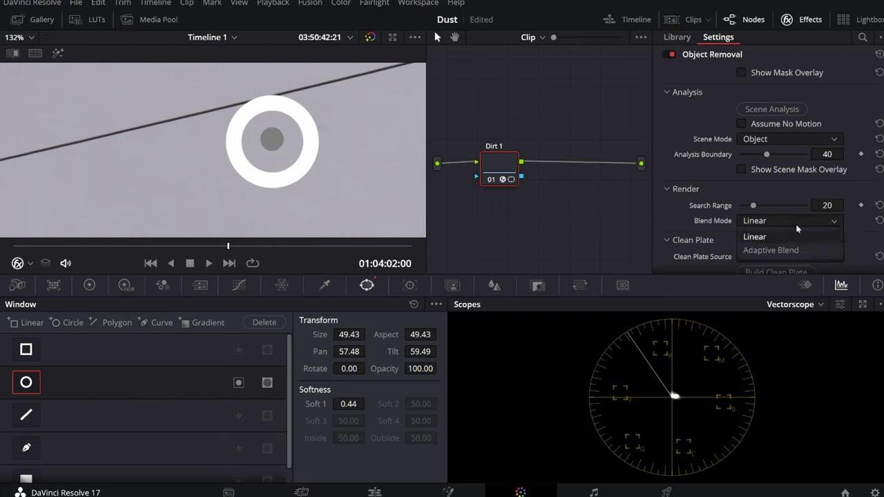
left_click(786, 251)
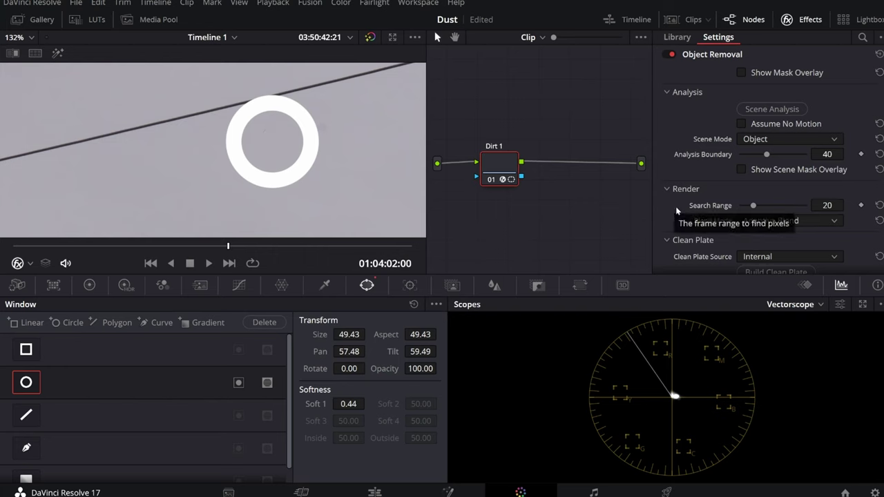
Scrub through and play the clip to inspect the patched dust spot.
left_click_drag(229, 248, 13, 247)
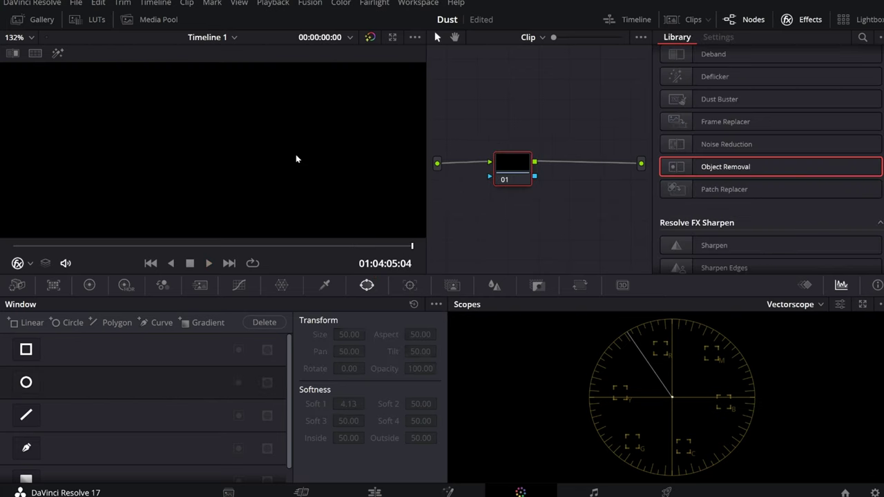
left_click_drag(398, 246, 2, 248)
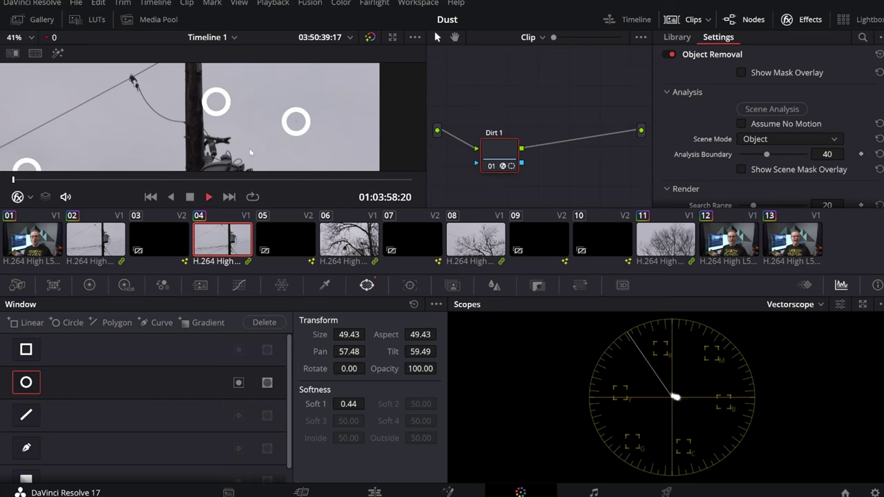
key("space")
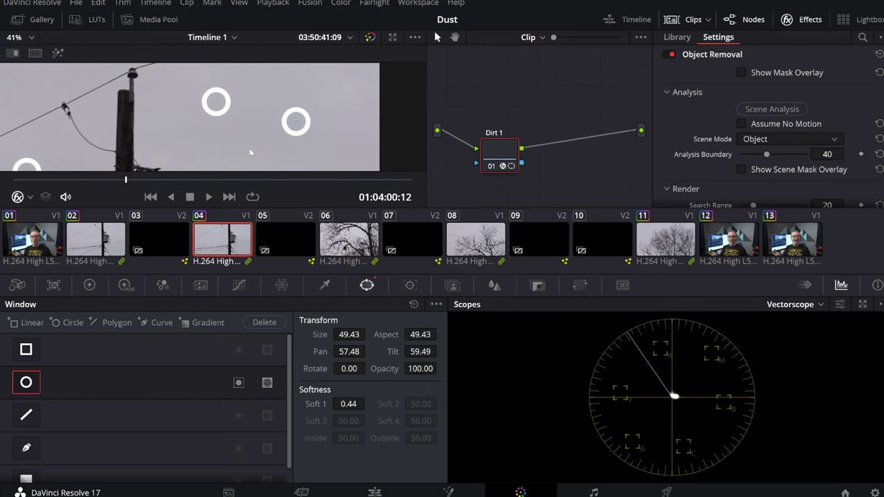
Set Dirt 2's Object Removal scene mode to Boundary and expand its Analysis section.
left_click(757, 138)
left_click(778, 171)
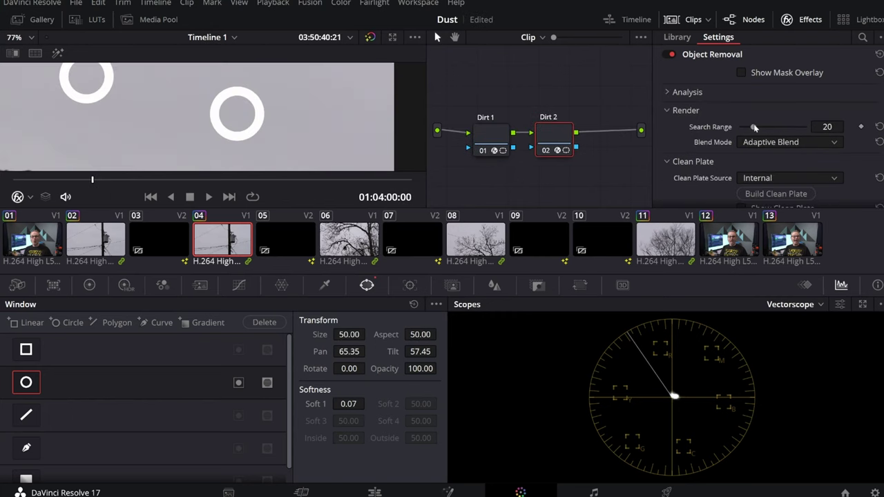
left_click(719, 95)
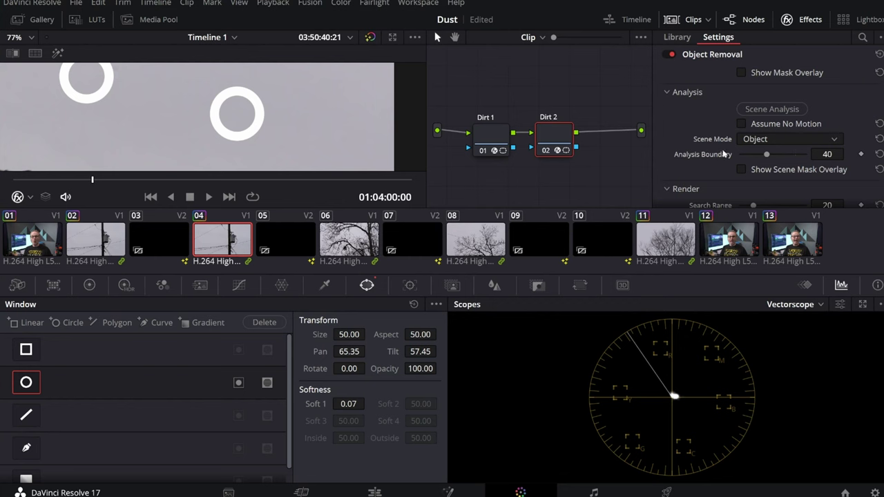
key("alt+Tab")
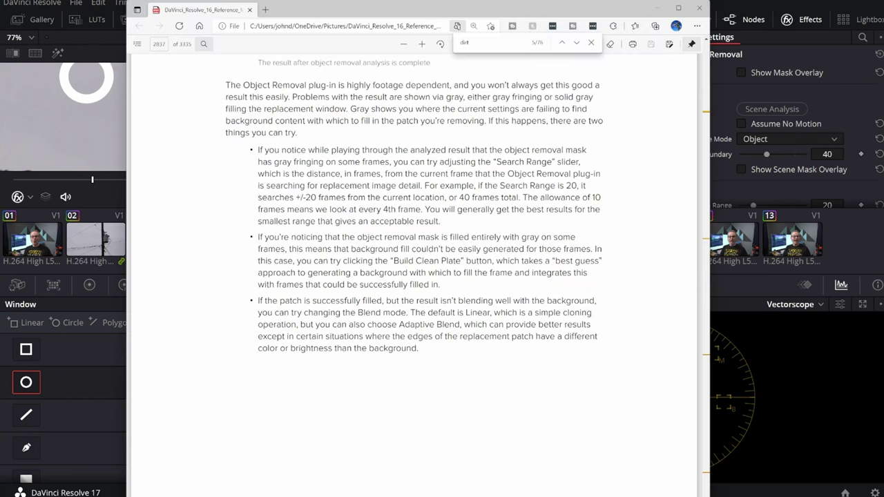
left_click_drag(440, 222, 423, 209)
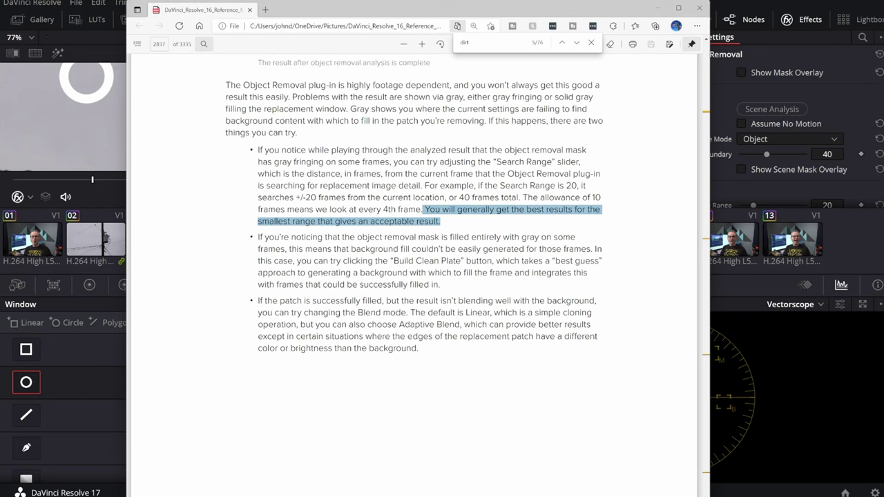
left_click(482, 225)
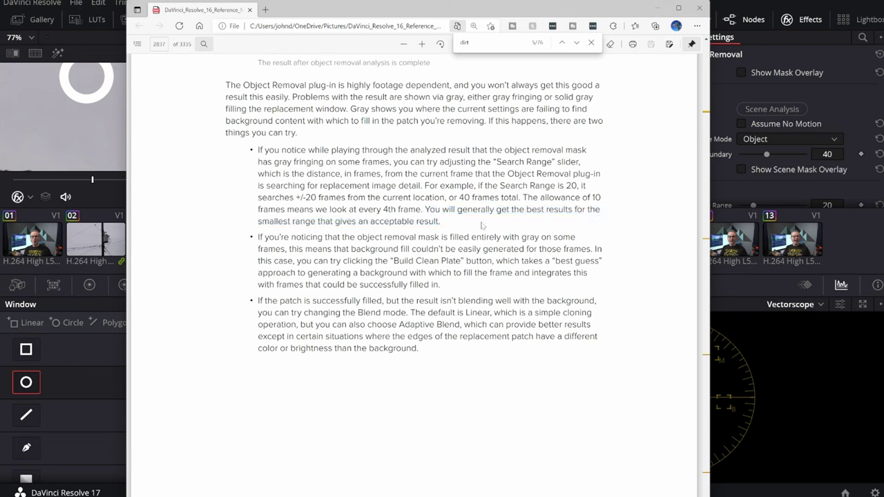
left_click(651, 11)
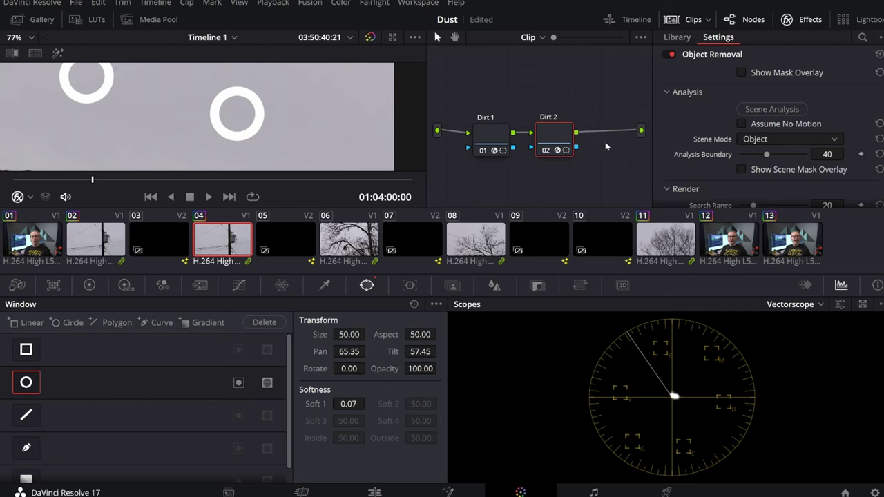
Play back the cleaned power-pole clip from the Edit page timeline.
scroll(760, 149, "down", 3)
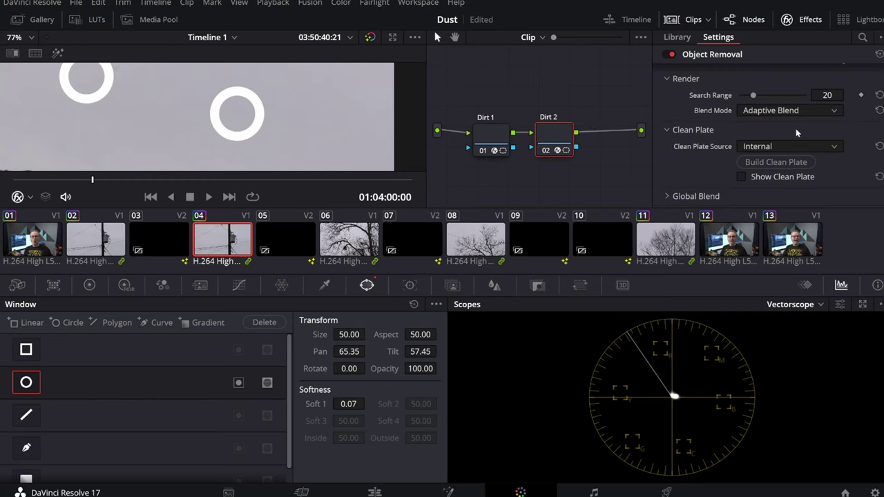
scroll(718, 131, "up", 3)
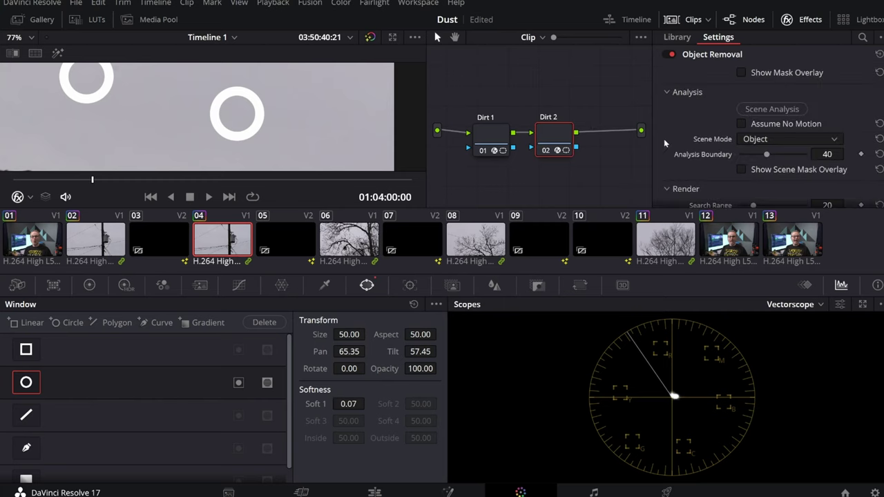
scroll(235, 144, "down", 6)
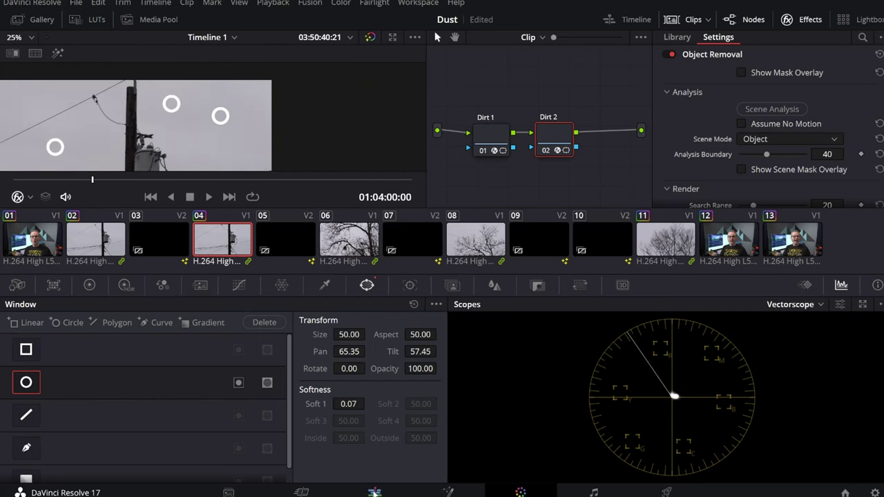
left_click(374, 492)
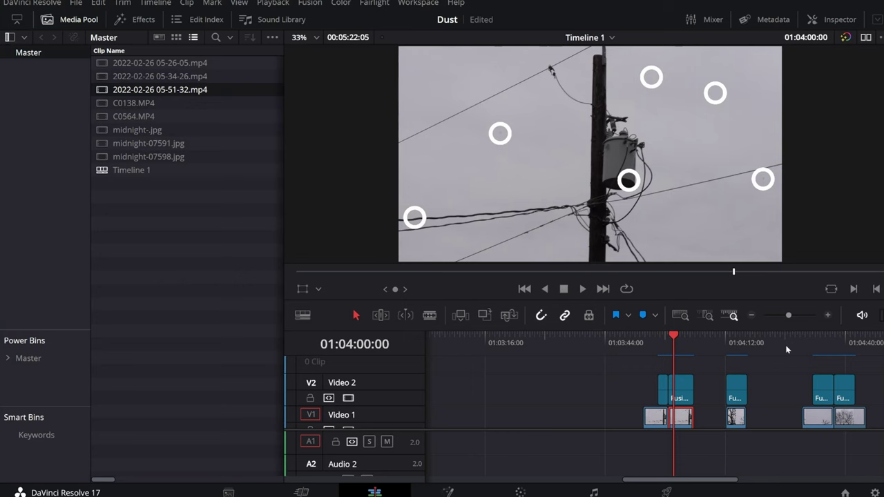
left_click(815, 342)
key("space")
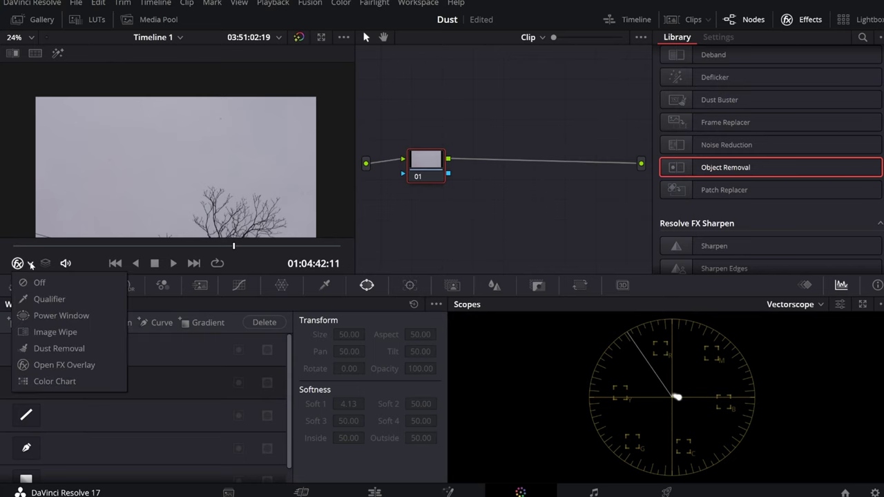
Add a circle power window to the tree clip's node 01 and move it toward the dust spot.
left_click(42, 313)
left_click(25, 382)
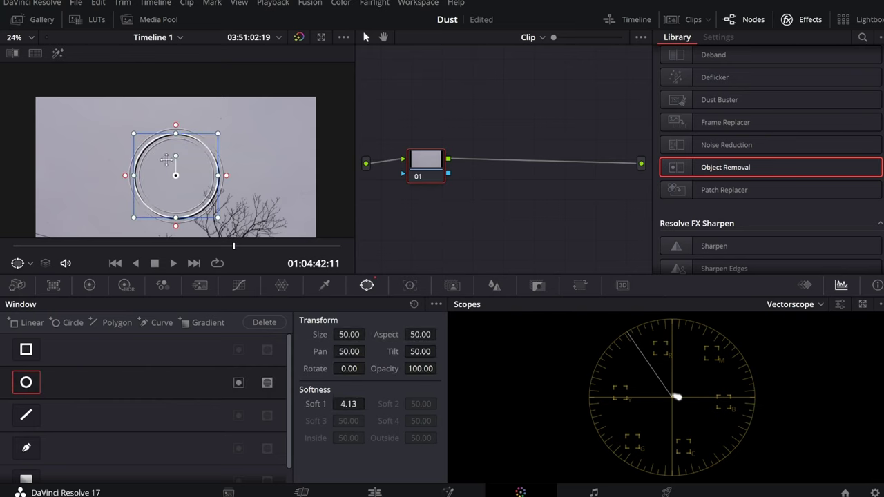
left_click_drag(220, 140, 169, 176)
left_click_drag(177, 175, 227, 112)
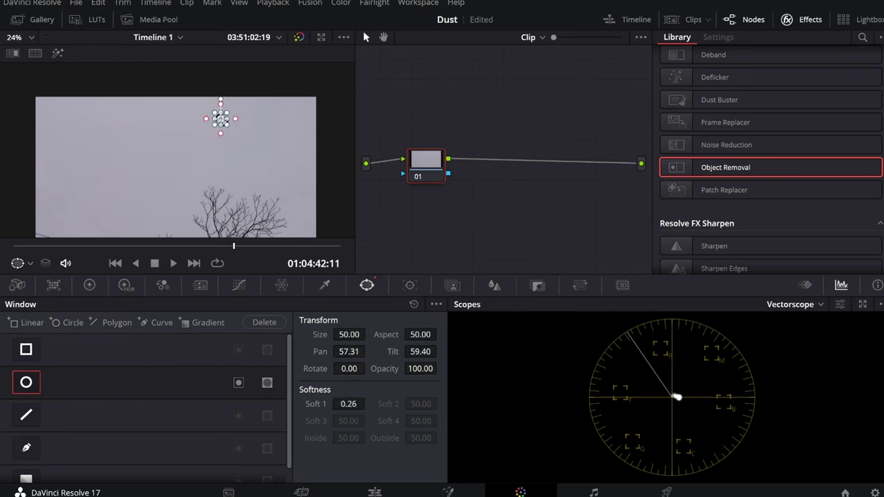
Zoom in, tighten the circle around the dust spot, and apply Object Removal to node 01.
scroll(227, 113, "up", 5)
left_click_drag(325, 95, 252, 159)
scroll(251, 159, "up", 3)
left_click_drag(191, 163, 87, 225)
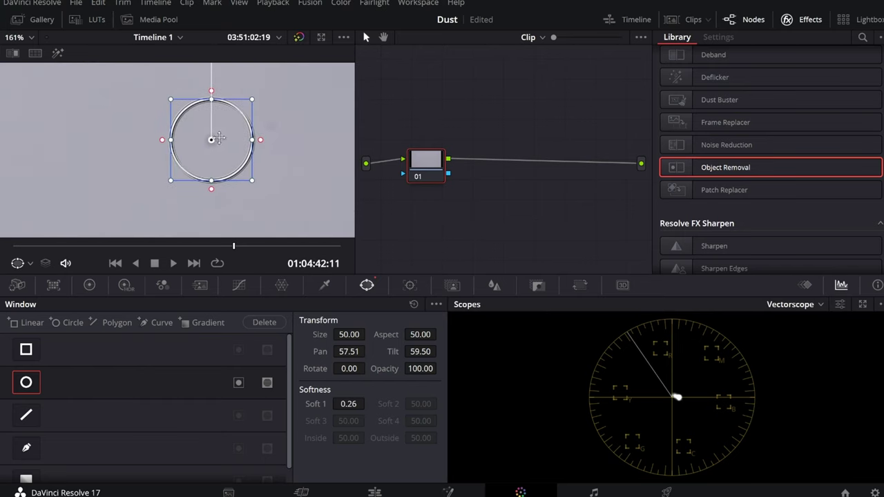
mouse_move(212, 141)
left_mouse_down()
mouse_move(292, 161)
mouse_move(211, 140)
left_mouse_up()
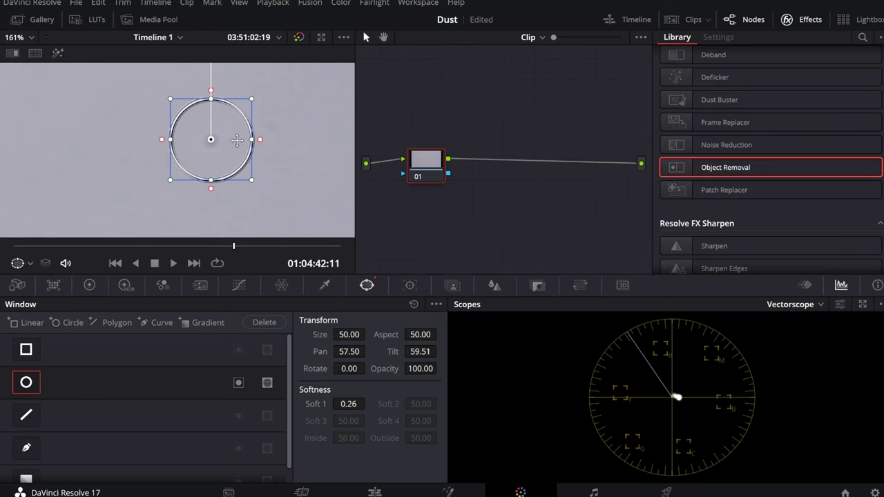
left_click_drag(251, 99, 211, 139)
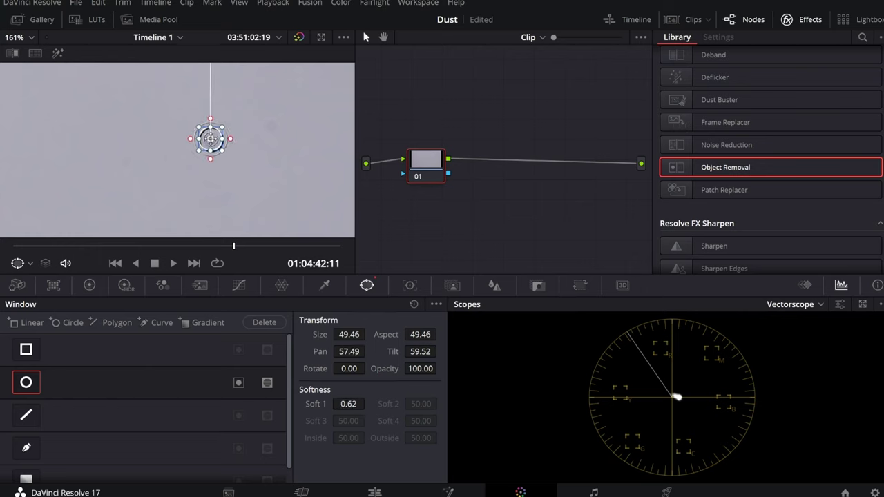
left_click_drag(710, 173, 424, 167)
Enable Use OFX Alpha on node 01 and run Object Removal's Scene Analysis.
right_click(433, 161)
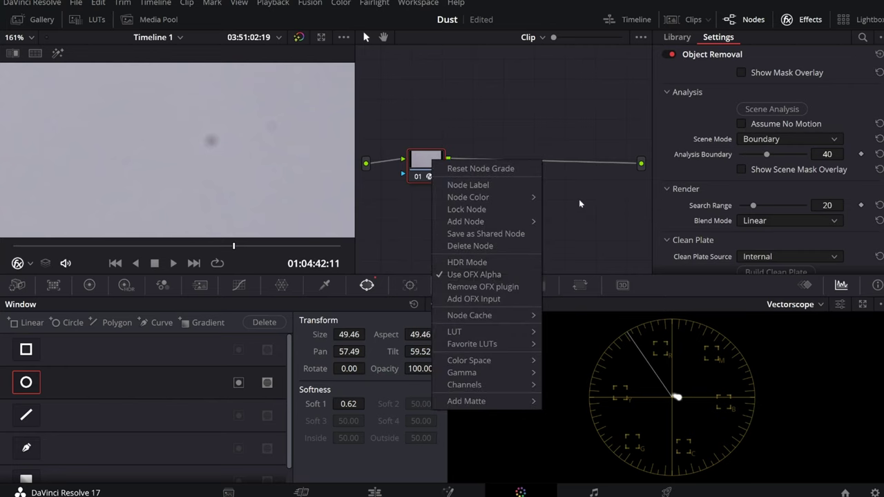
left_click(482, 276)
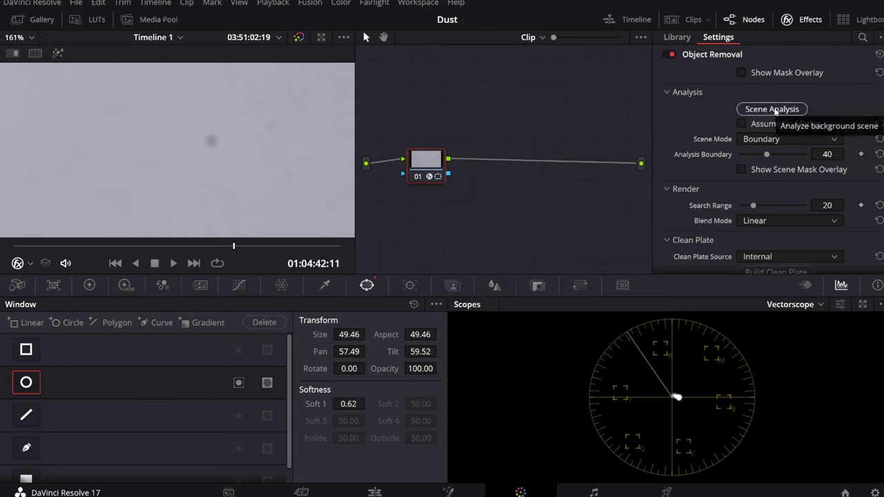
left_click(772, 109)
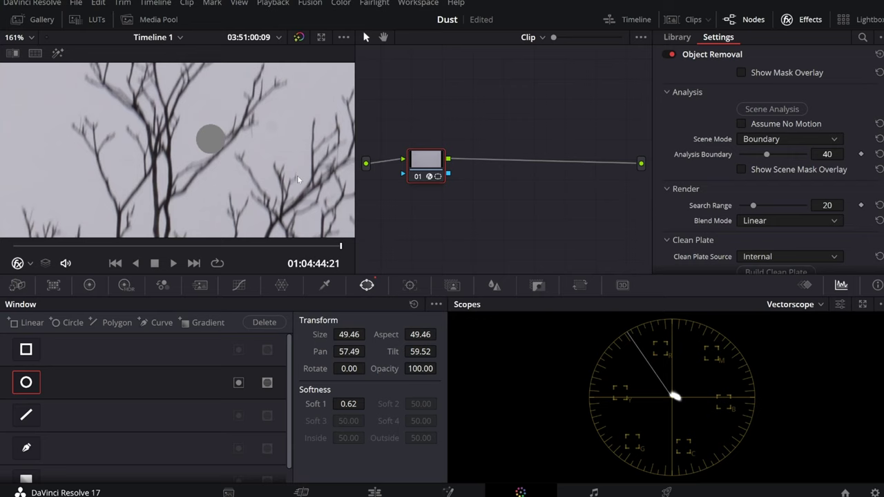
Keep Scene Mode on Boundary, set Blend Mode to Adaptive Blend, and rewind to the tree clip's start.
left_click(790, 141)
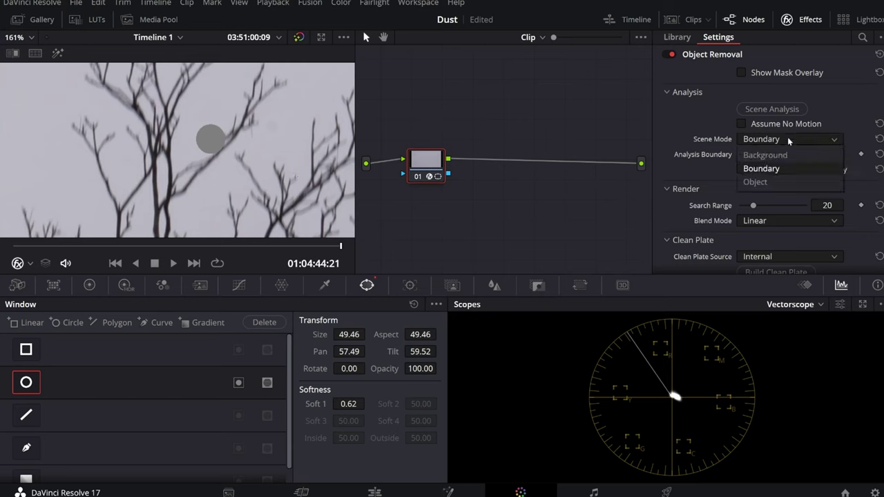
left_click(759, 169)
left_click(802, 221)
left_click(784, 250)
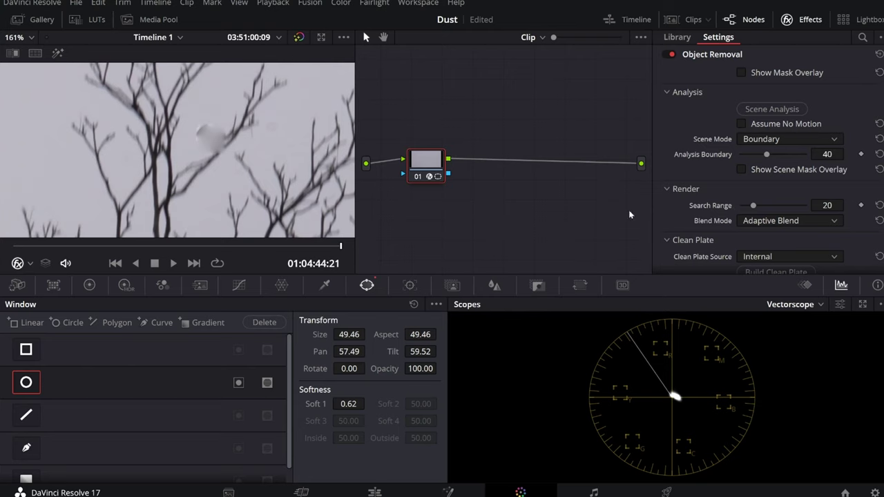
left_click_drag(337, 247, 14, 247)
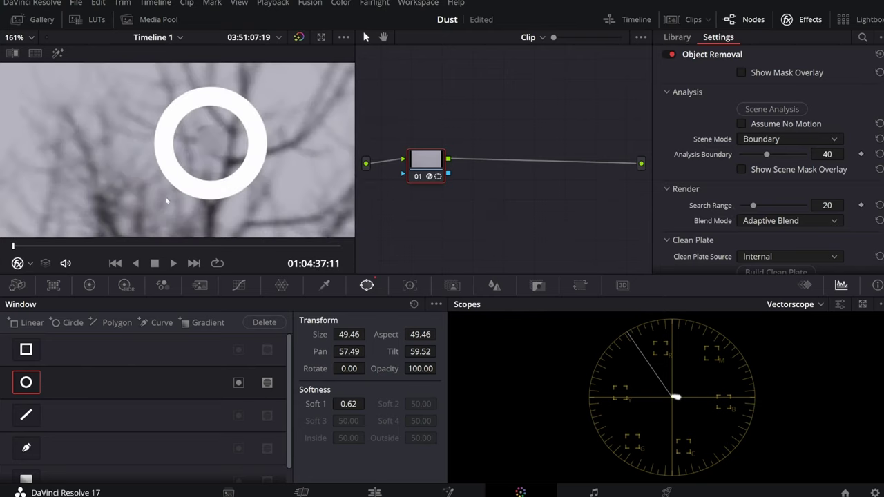
Play the tree clip, rewind, zoom the viewer out to fit, and replay to review the removal.
key("space")
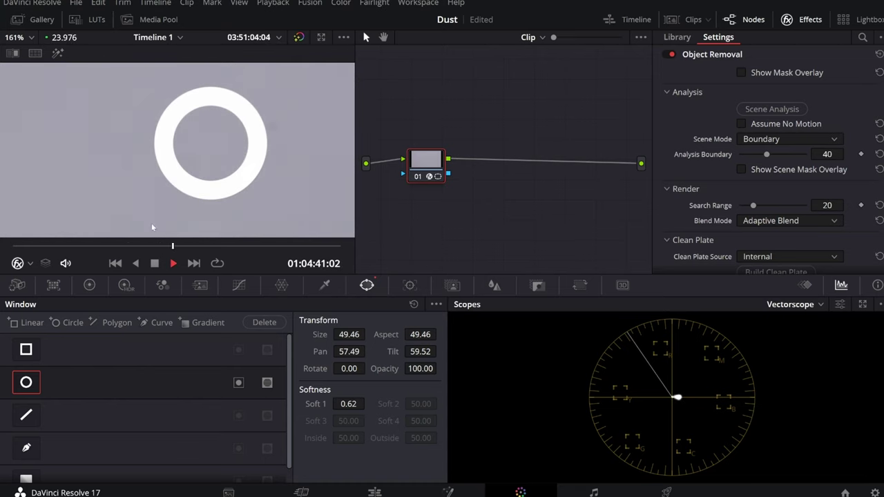
left_click_drag(20, 249, 341, 250)
scroll(222, 190, "down", 3)
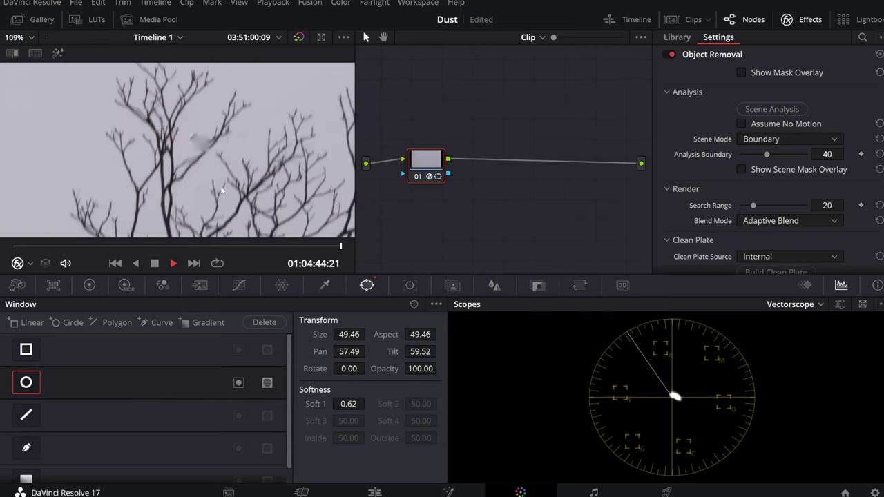
scroll(222, 190, "down", 8)
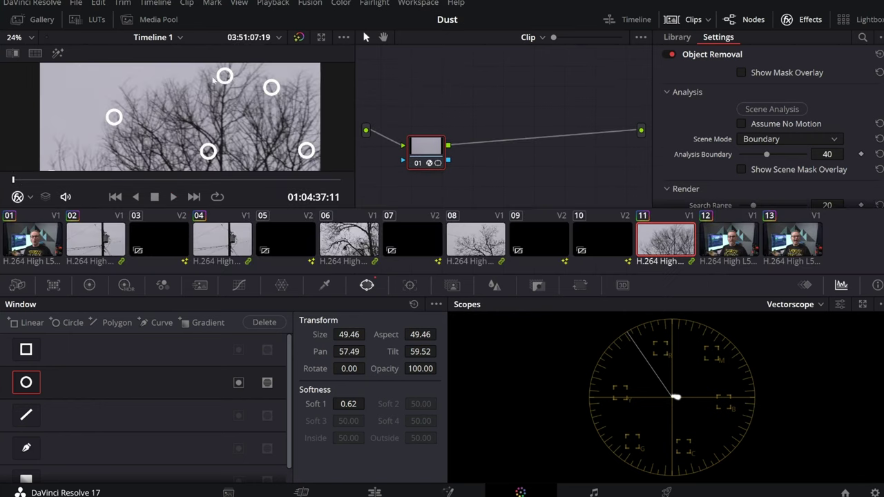
key("space")
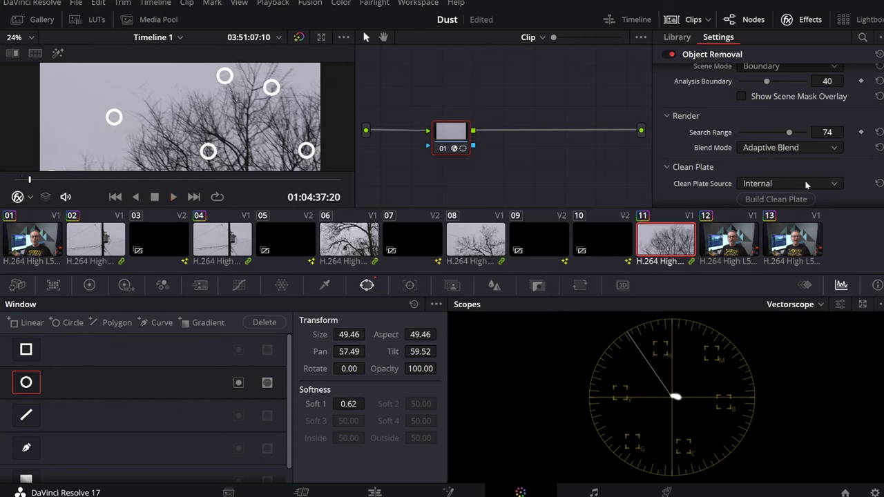
Keep the Clean Plate Source on Internal and collapse the Clean Plate settings.
scroll(770, 185, "down", 2)
left_click(782, 147)
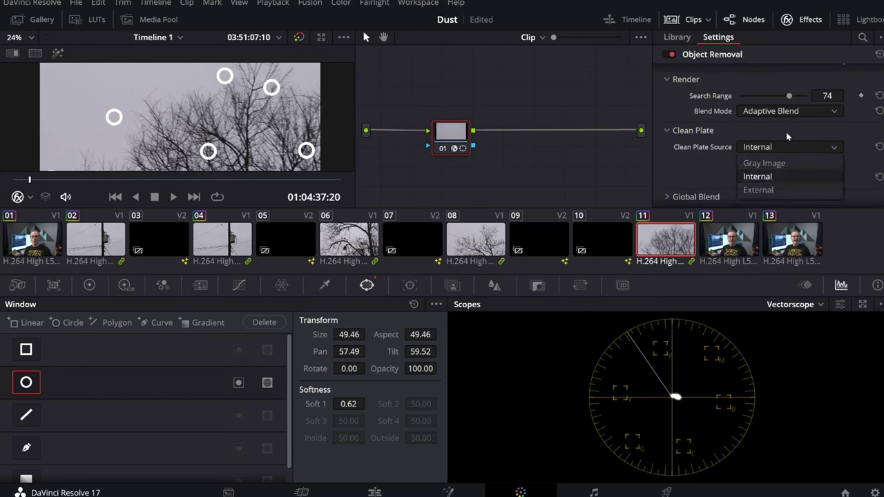
left_click(786, 132)
left_click(786, 132)
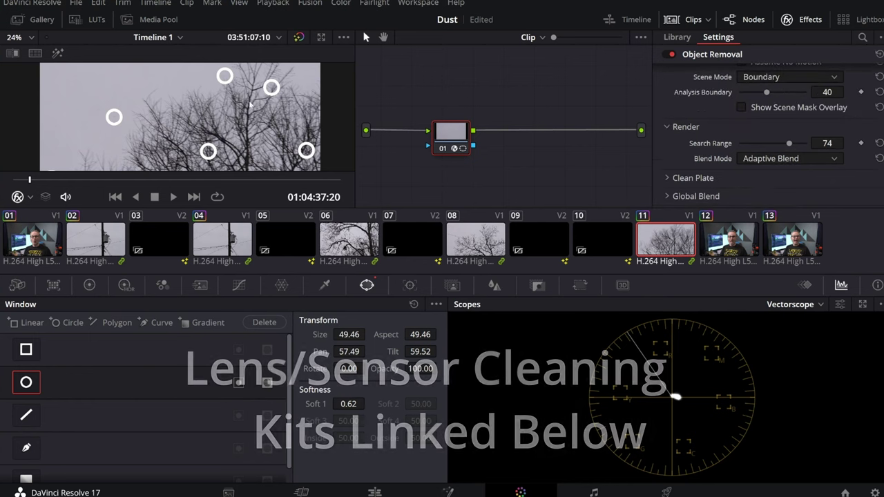
Zoom into the viewer and pan across the image to inspect the marked dust spots.
scroll(258, 96, "up", 5)
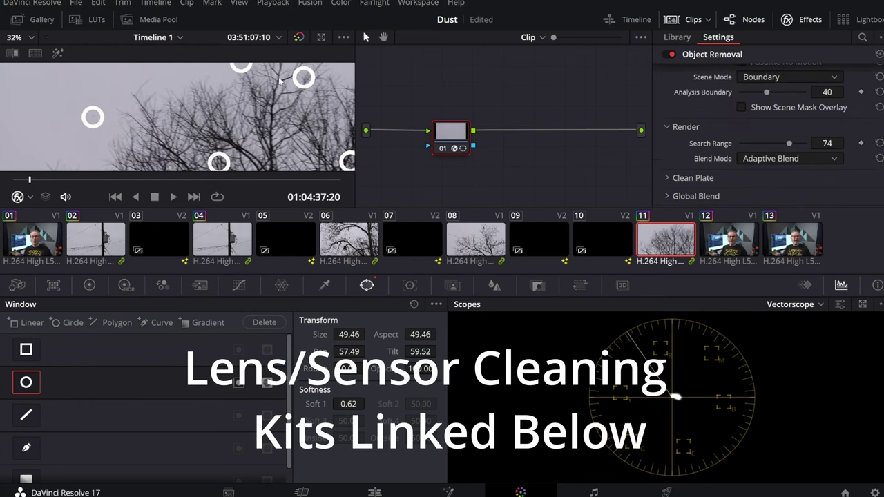
scroll(240, 105, "up", 3)
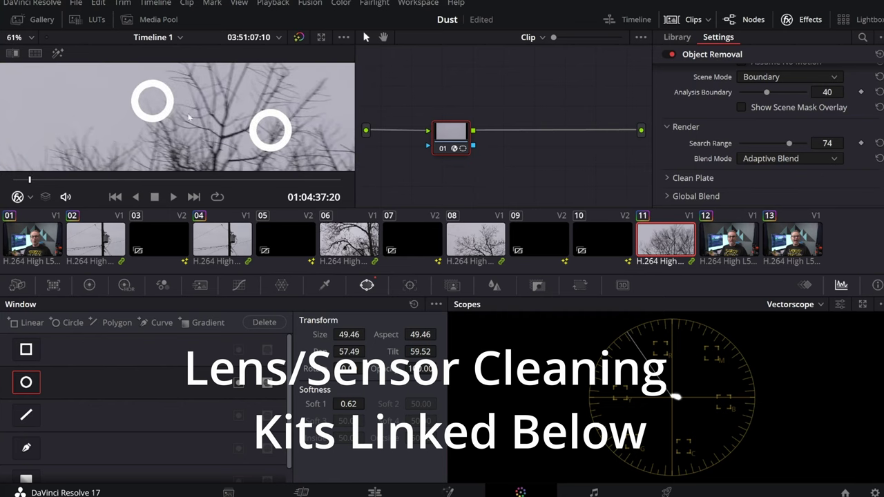
left_click_drag(207, 115, 302, 87)
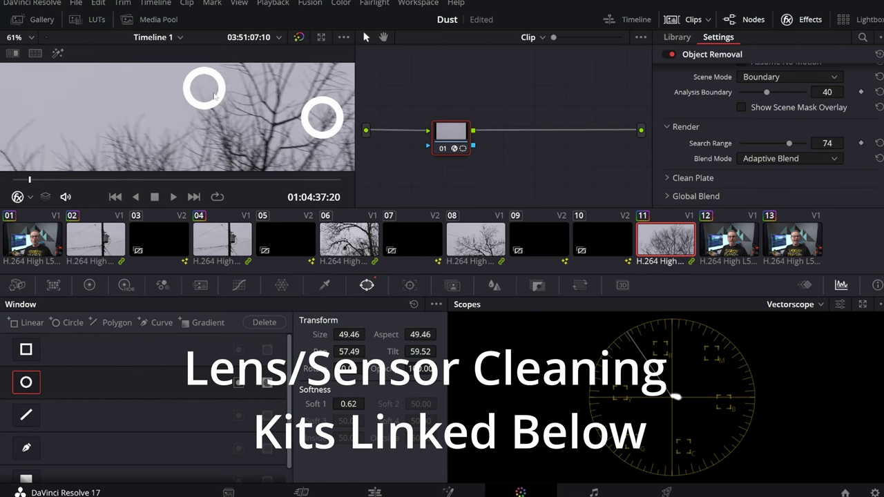